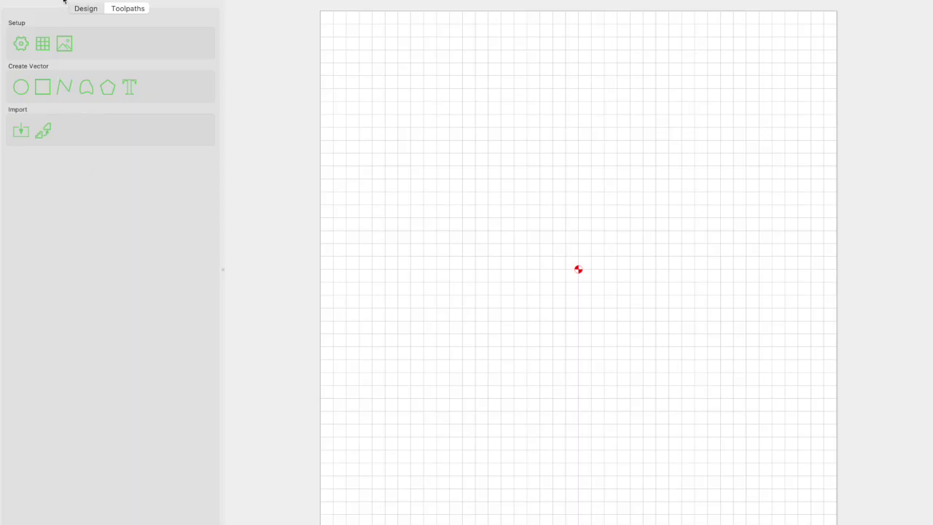
Step: Open the job setup and choose Top as the zero height for the stock
{"action": "left_click", "coordinate": [21, 44]}
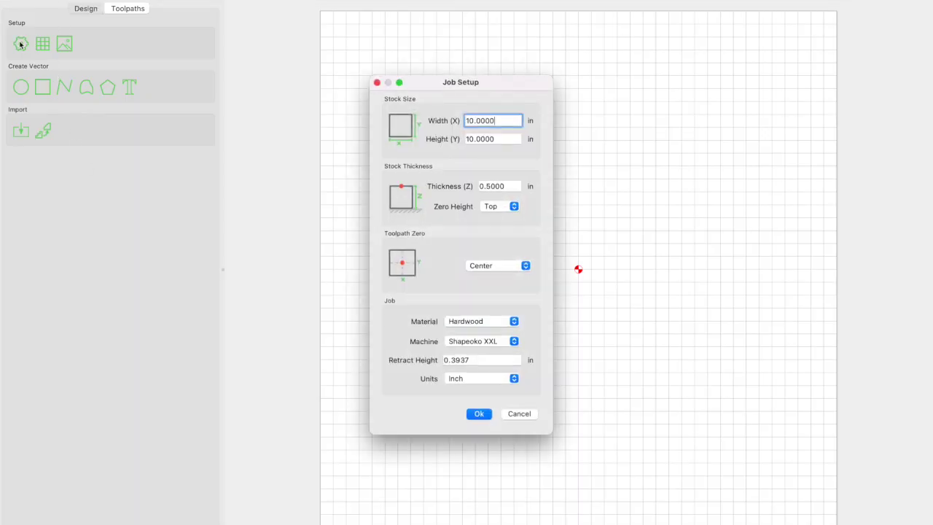
{"action": "left_click", "coordinate": [476, 139]}
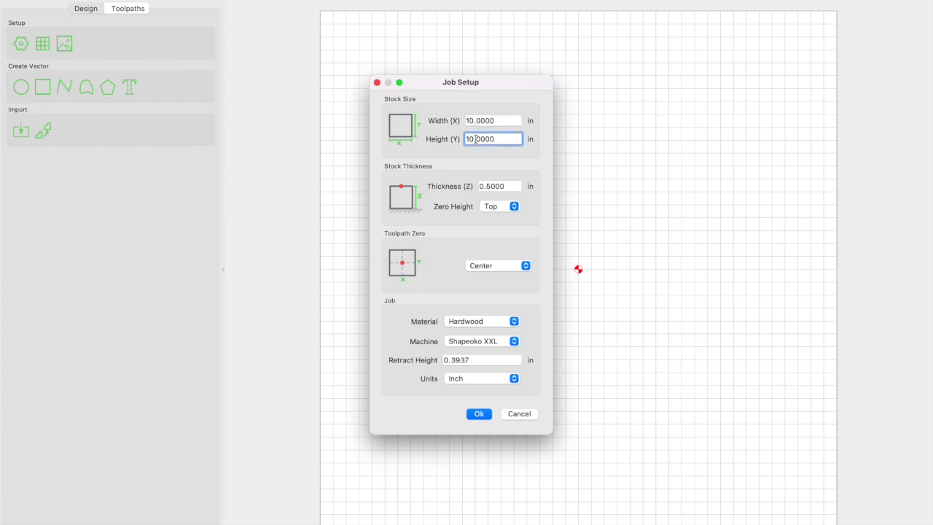
{"action": "left_click", "coordinate": [496, 186]}
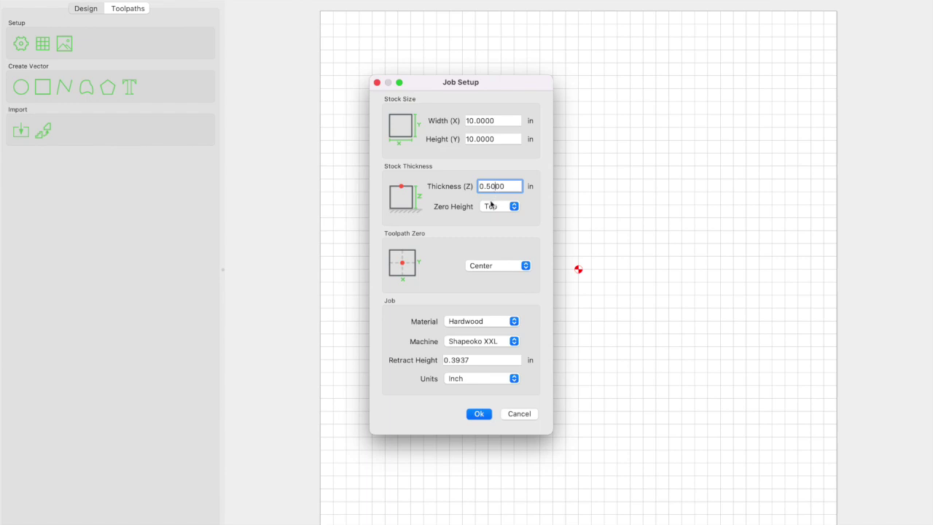
{"action": "left_click", "coordinate": [489, 207]}
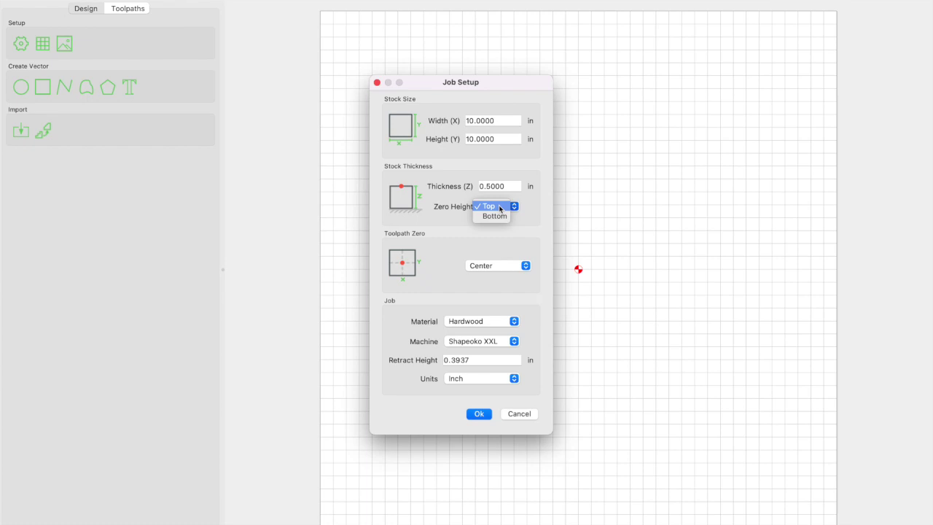
{"action": "left_click", "coordinate": [500, 208]}
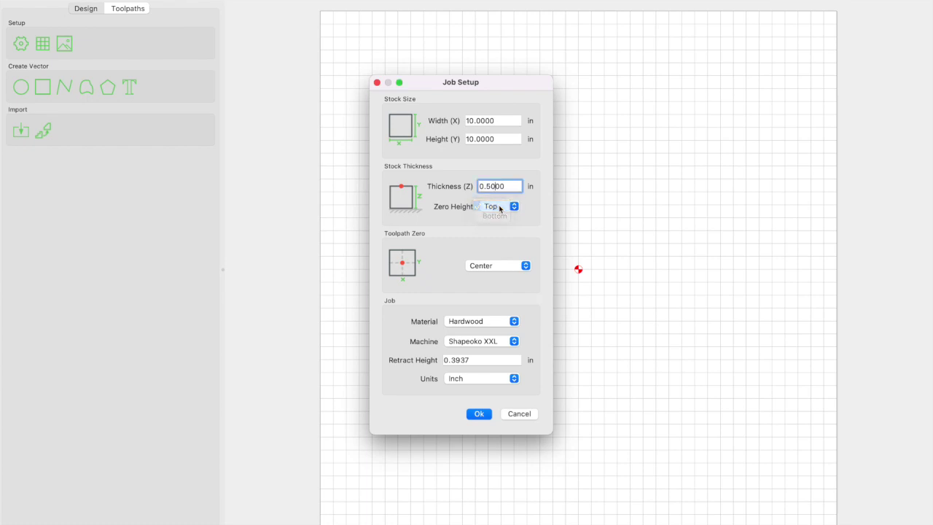
Step: Choose Center as the toolpath zero, Hardwood as the material and Shapeoko XXL as the machine
{"action": "left_click", "coordinate": [493, 267]}
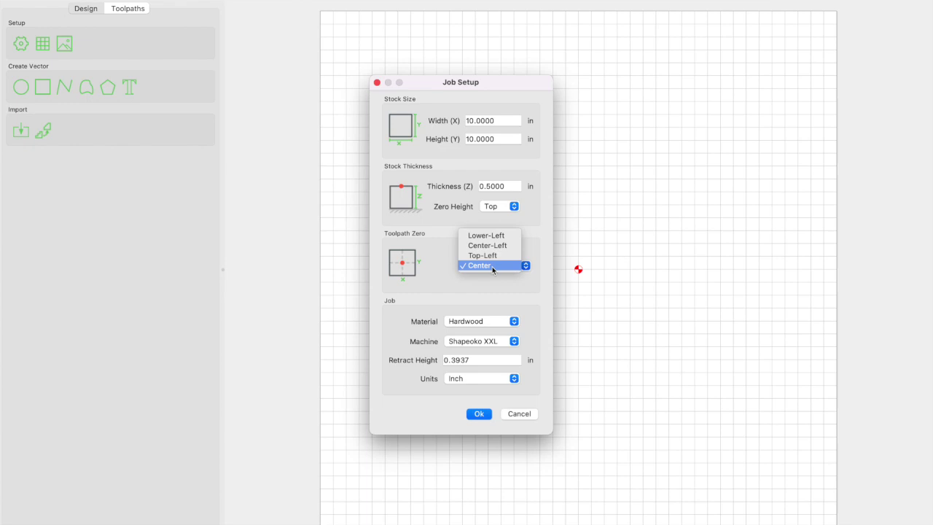
{"action": "left_click", "coordinate": [493, 266]}
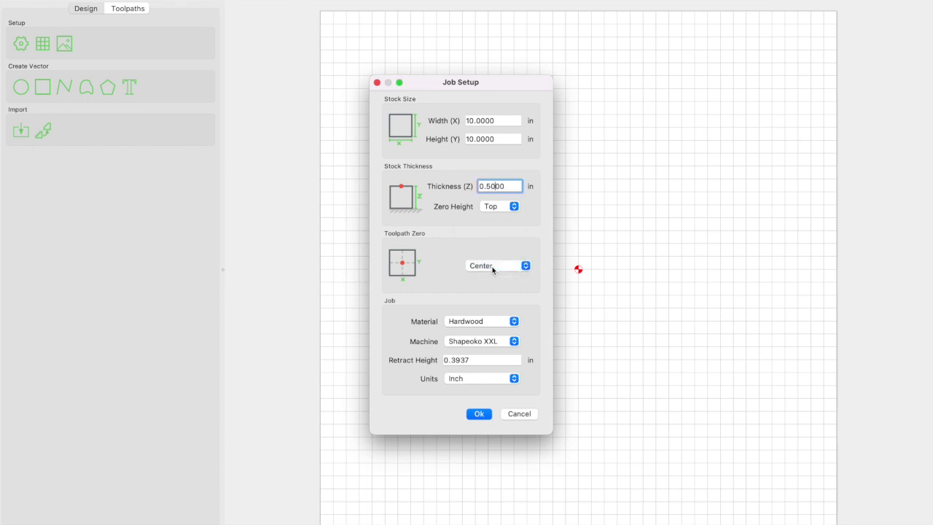
{"action": "left_click", "coordinate": [462, 322]}
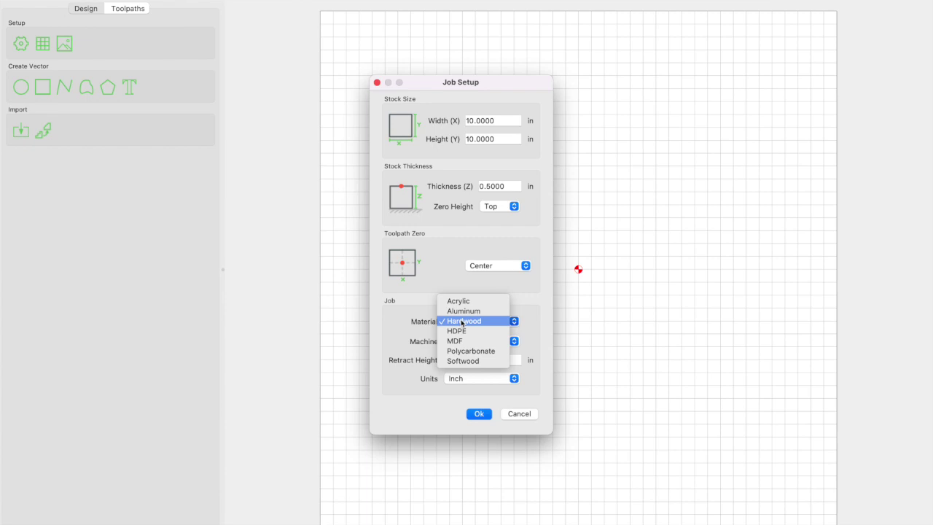
{"action": "left_click", "coordinate": [461, 321]}
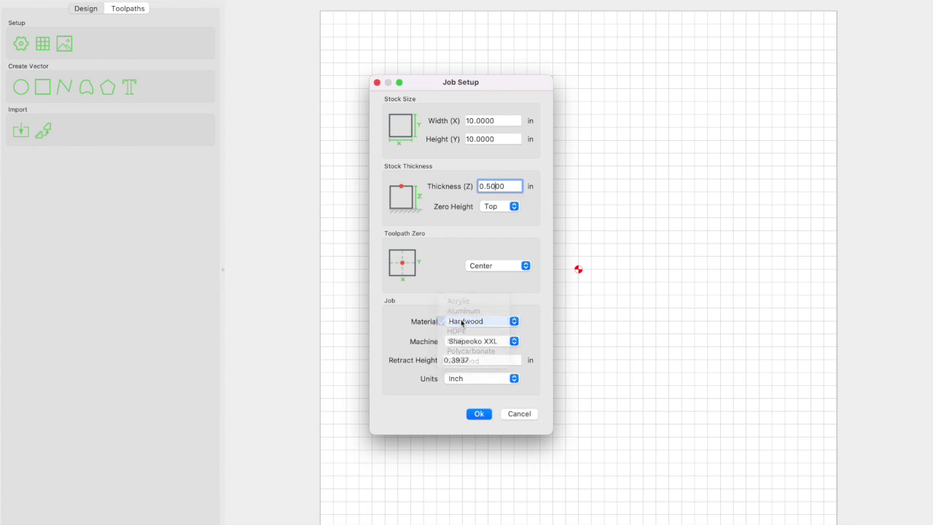
{"action": "left_click", "coordinate": [473, 342]}
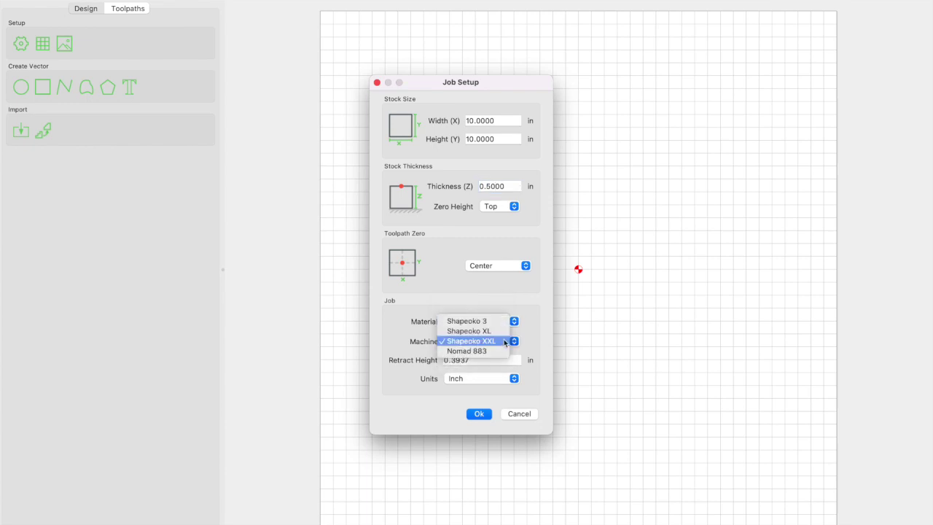
{"action": "left_click", "coordinate": [504, 343]}
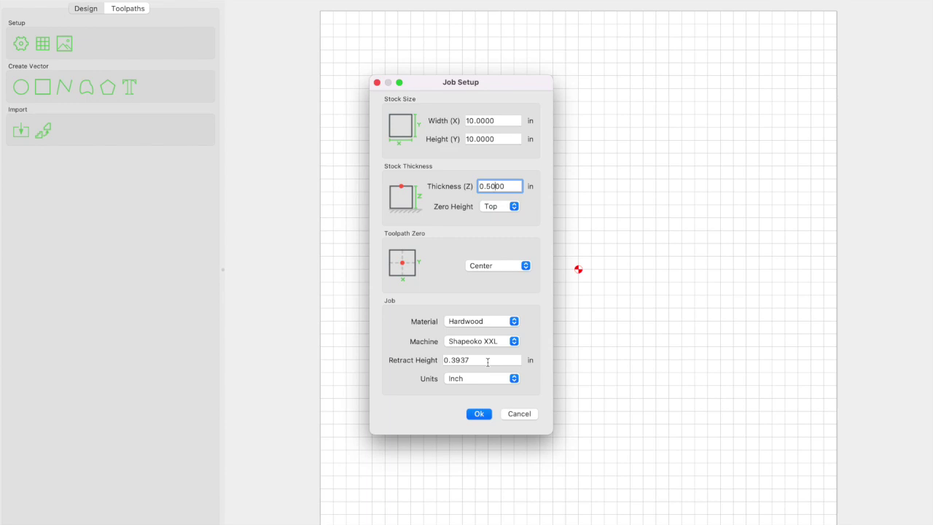
Step: Set the retract height to 0.25 in and apply the job setup
{"action": "left_click", "coordinate": [487, 362]}
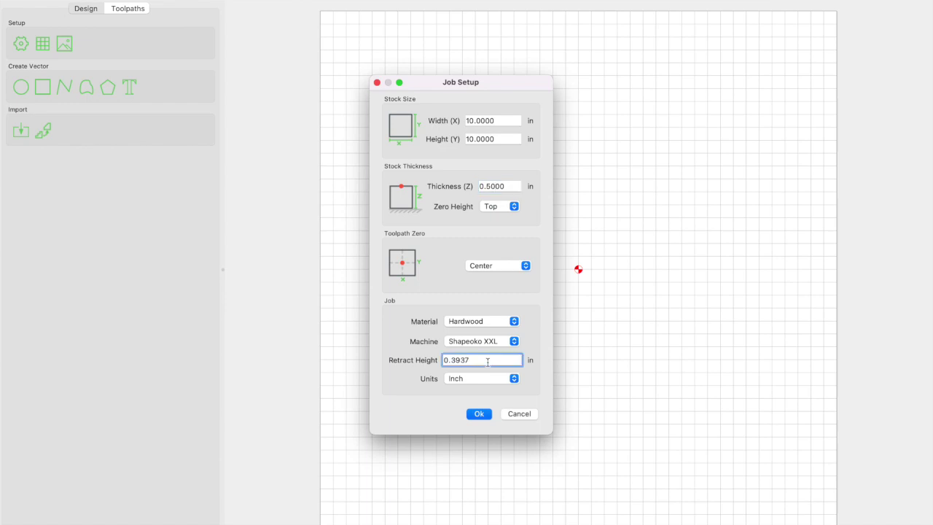
{"action": "left_click_drag", "start_coordinate": [478, 360], "coordinate": [454, 361]}
{"action": "type", "text": "25"}
{"action": "left_click", "coordinate": [479, 413]}
Step: Draw a rectangle centred on the origin and set its width and height to 5 in
{"action": "left_click", "coordinate": [42, 85]}
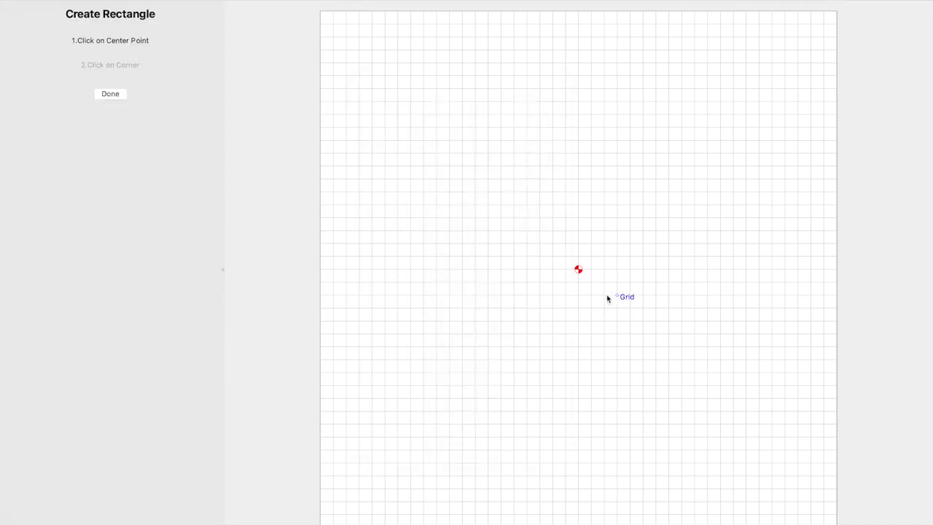
{"action": "left_click", "coordinate": [578, 270]}
{"action": "left_click", "coordinate": [463, 140]}
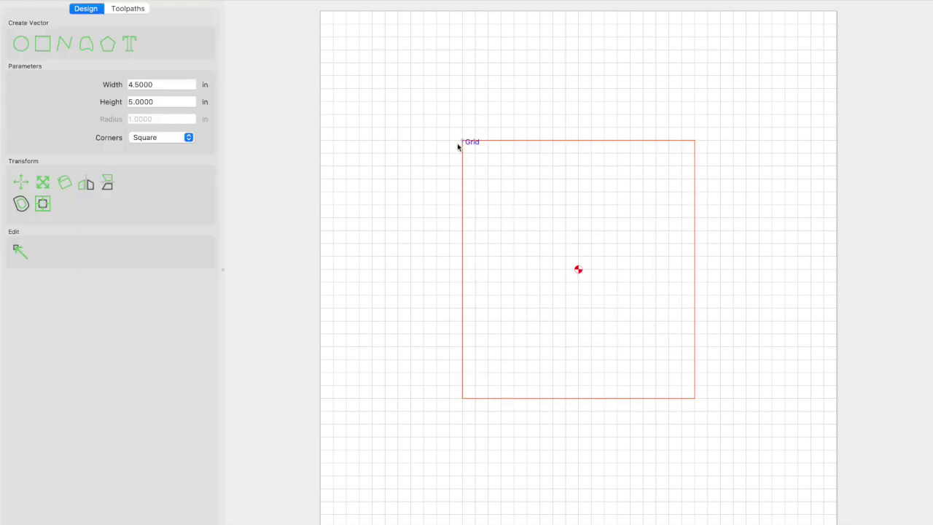
{"action": "double_click", "coordinate": [154, 84]}
{"action": "type", "text": "5"}
{"action": "key", "text": "Tab"}
{"action": "type", "text": "5"}
{"action": "key", "text": "Return"}
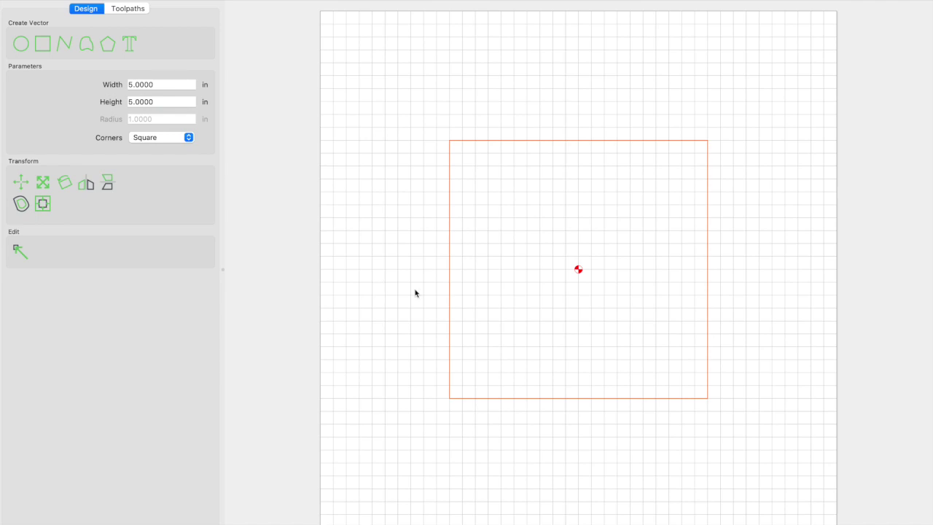
{"action": "left_click", "coordinate": [416, 293]}
Step: Draw a circle centred on the origin inside the square, with a radius of about seven grid squares
{"action": "left_click", "coordinate": [21, 86]}
{"action": "left_click", "coordinate": [578, 270]}
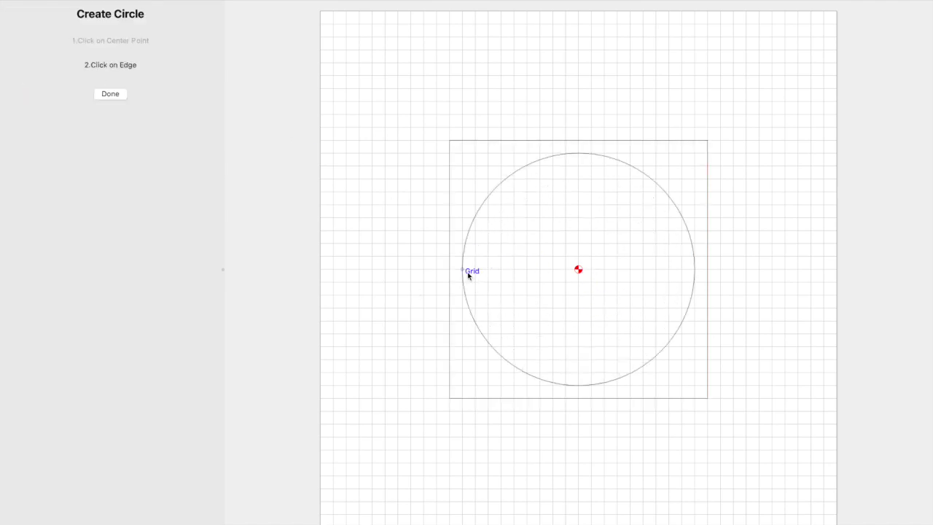
{"action": "left_click", "coordinate": [485, 273]}
{"action": "left_click", "coordinate": [339, 97]}
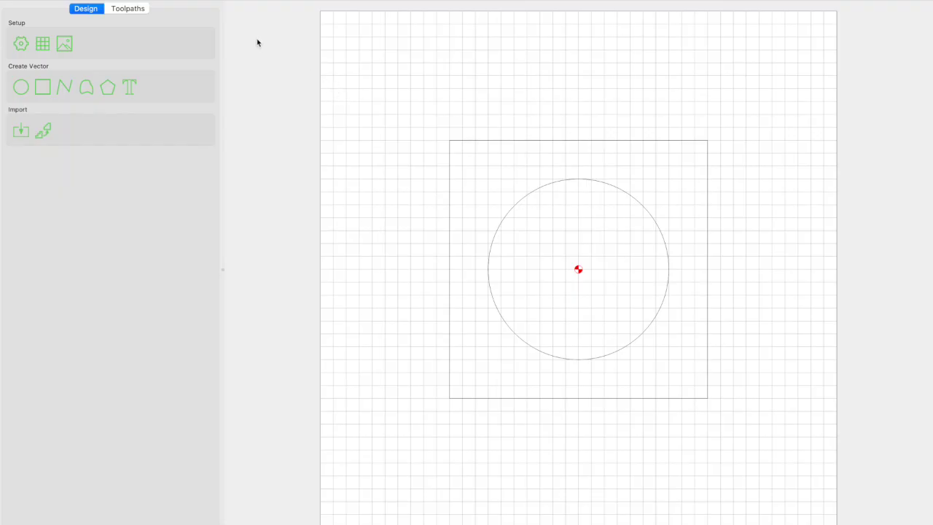
Step: Start a contour toolpath for the circle and choose the #201 End Mill (1/4") from the Carbide 3D-Shapeoko-Hardwood library
{"action": "left_click", "coordinate": [128, 9]}
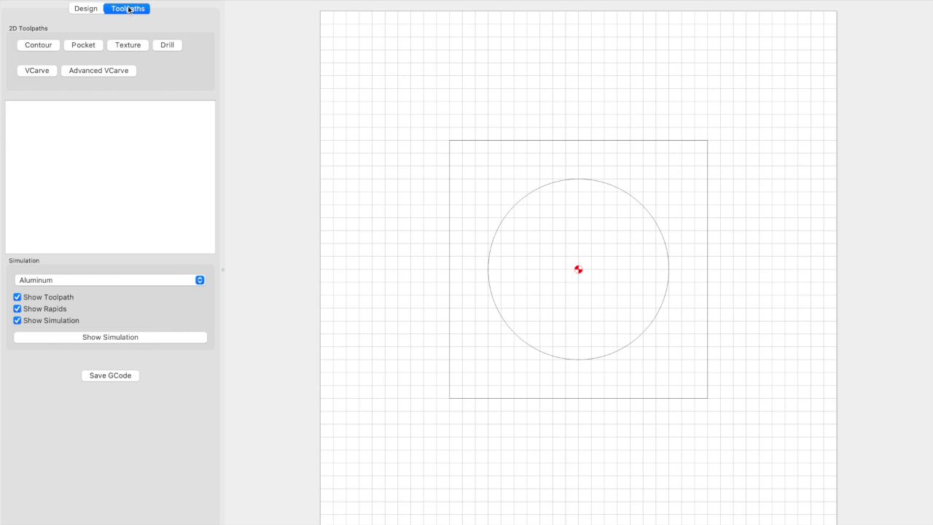
{"action": "left_click", "coordinate": [46, 47]}
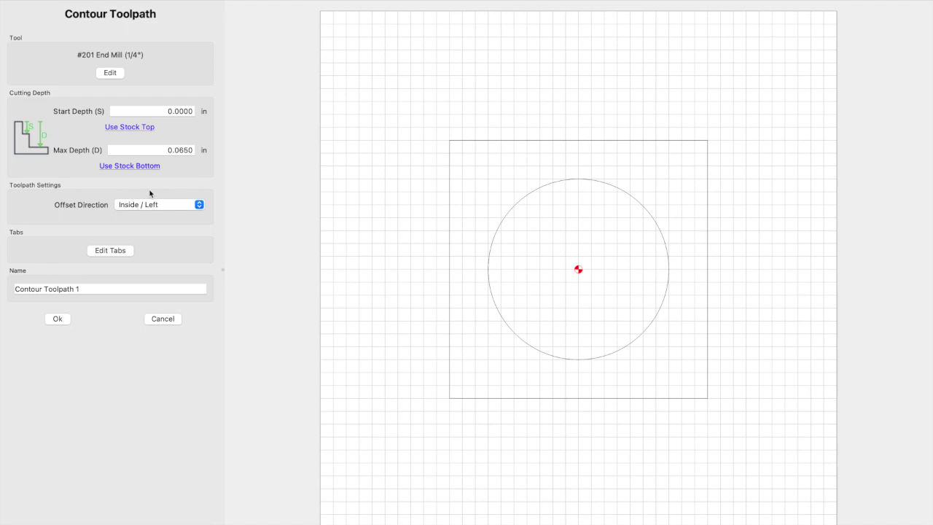
{"action": "left_click", "coordinate": [152, 166]}
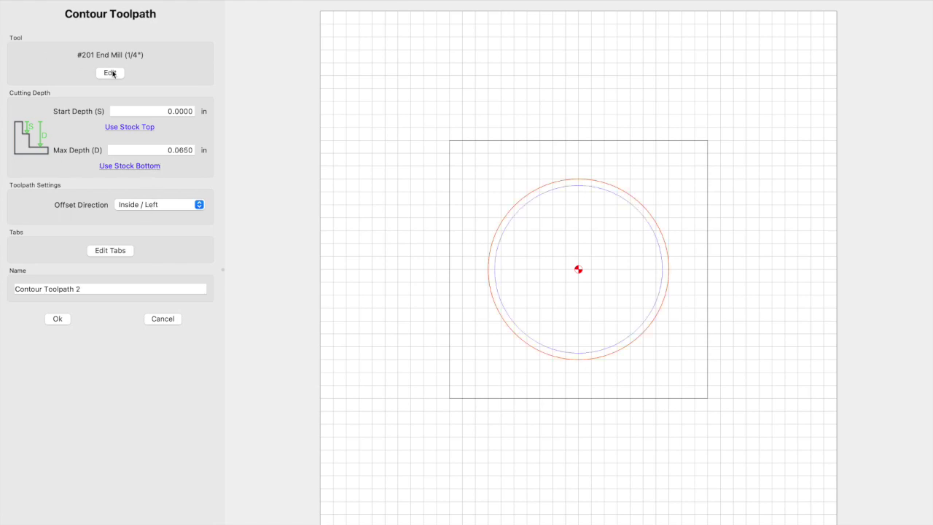
{"action": "left_click", "coordinate": [113, 73]}
{"action": "left_click", "coordinate": [474, 188]}
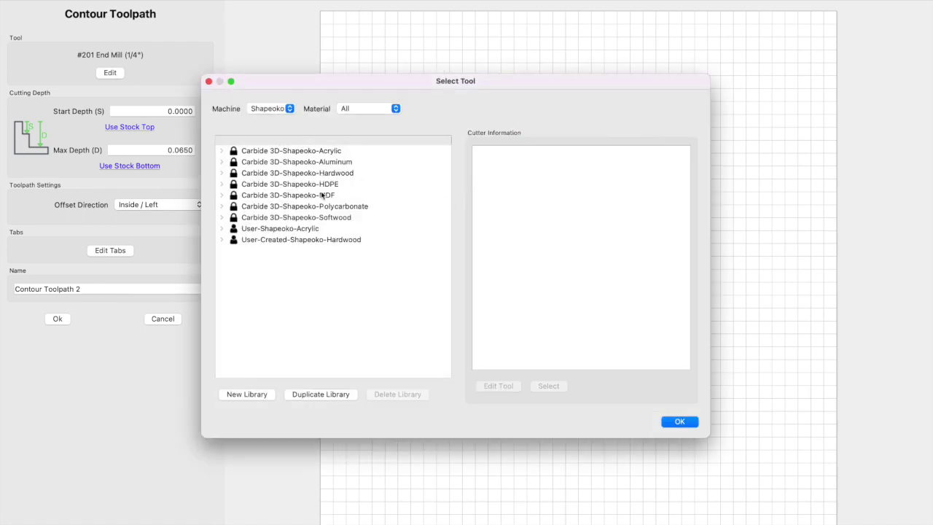
{"action": "left_click", "coordinate": [224, 173]}
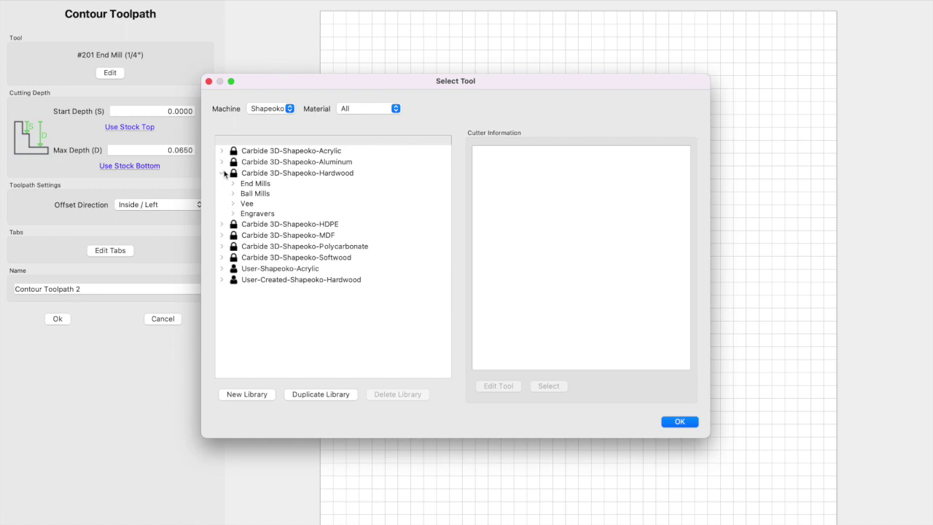
{"action": "left_click", "coordinate": [232, 183]}
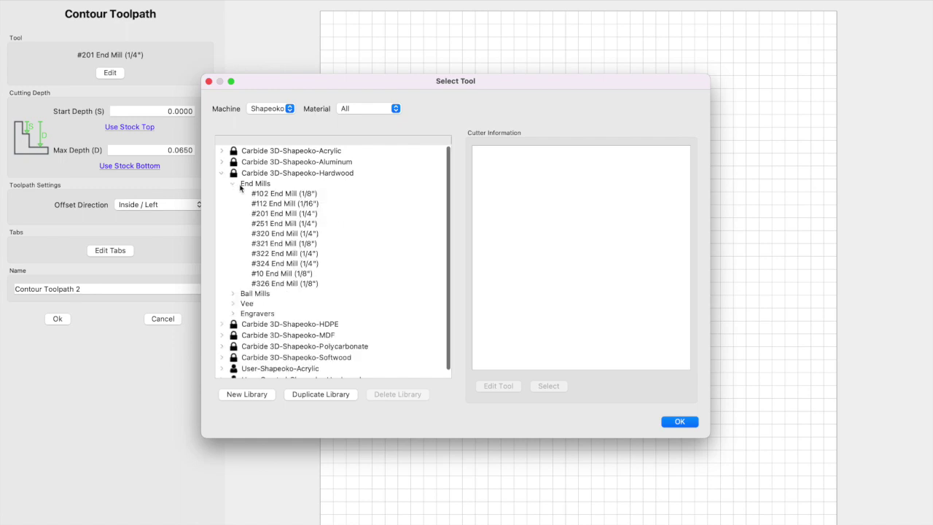
{"action": "left_click", "coordinate": [271, 214]}
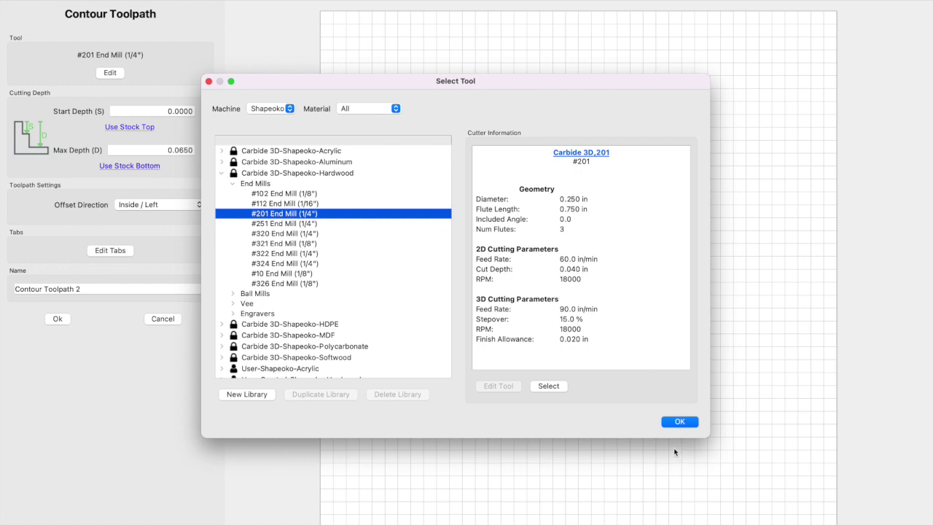
{"action": "left_click", "coordinate": [677, 423]}
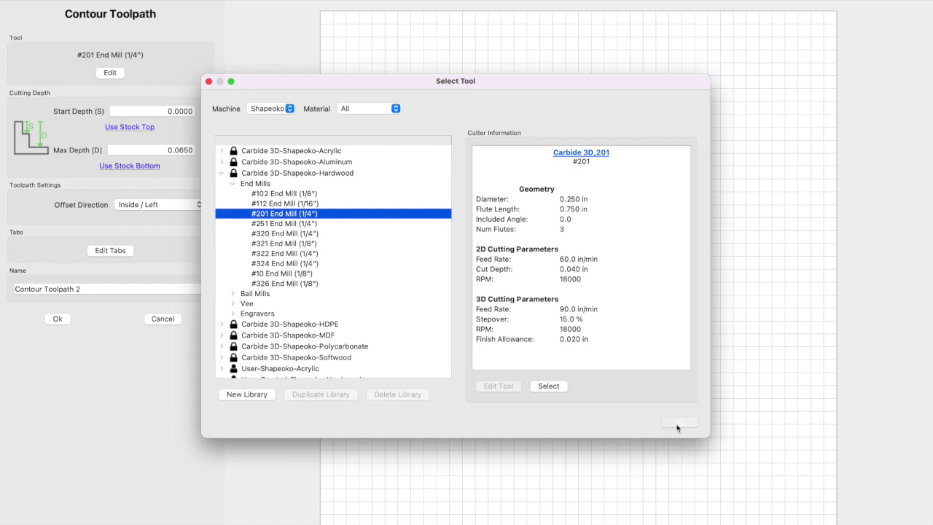
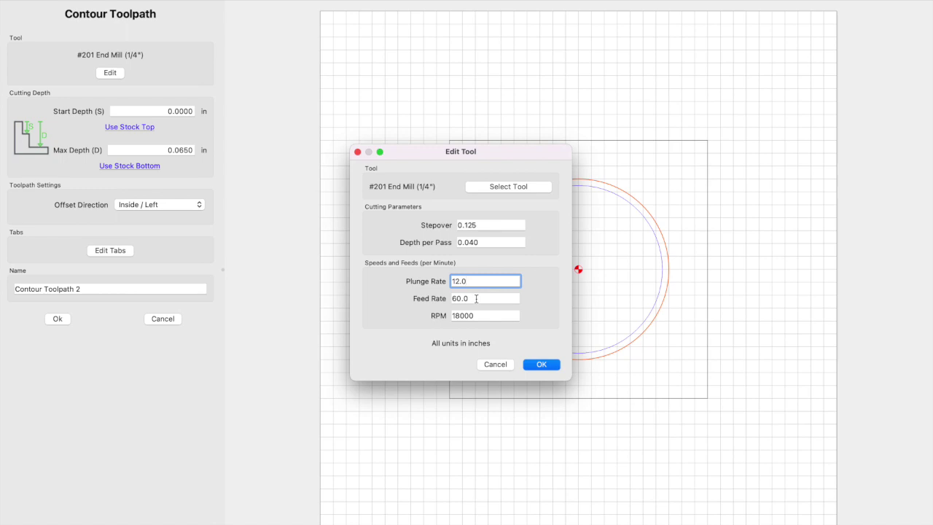
Step: Check the end mill's feed rate and RPM and accept the tool settings
{"action": "left_click", "coordinate": [477, 298]}
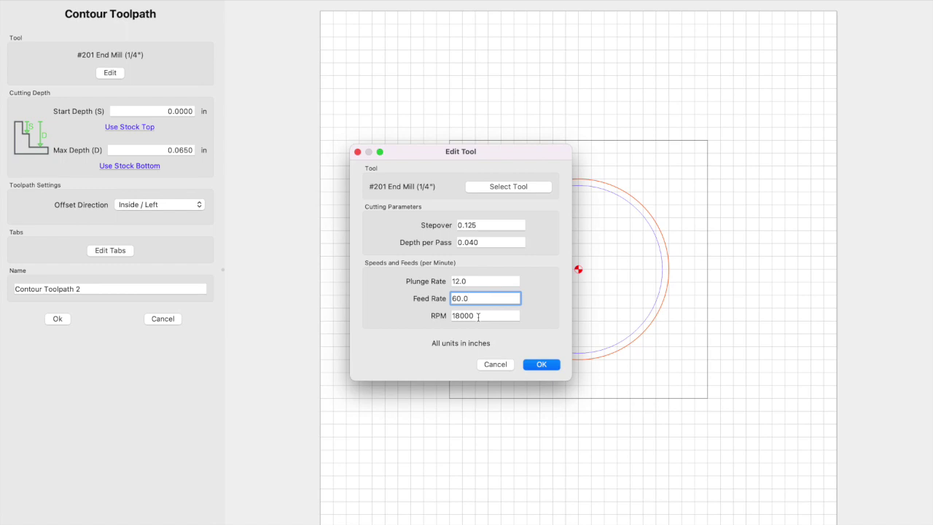
{"action": "left_click", "coordinate": [479, 316]}
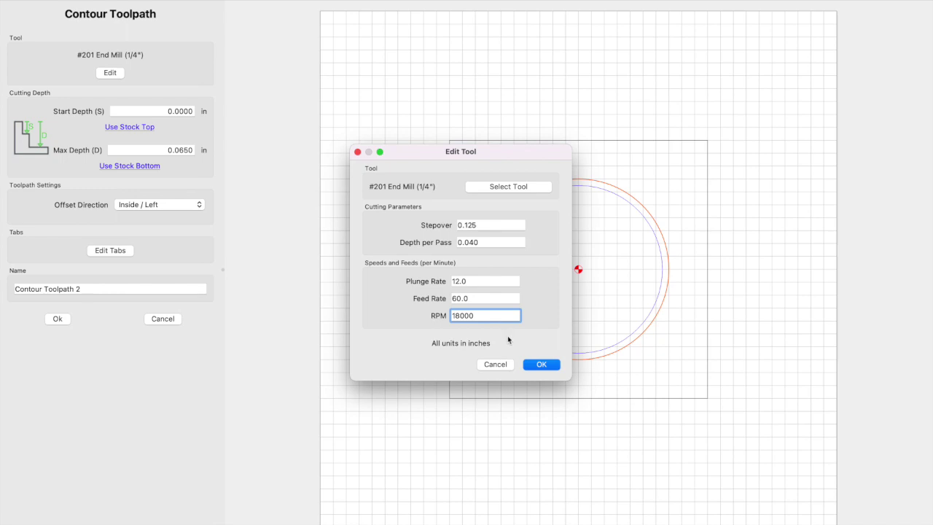
{"action": "left_click", "coordinate": [532, 367]}
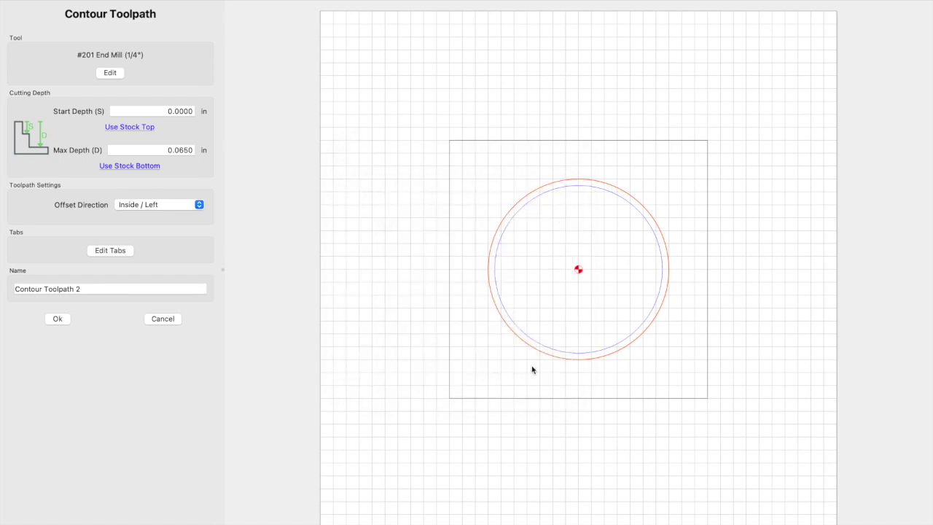
Step: Set the contour's max depth to the stock bottom and choose Inside / Left as the offset direction
{"action": "left_click", "coordinate": [147, 166]}
{"action": "left_click", "coordinate": [170, 152]}
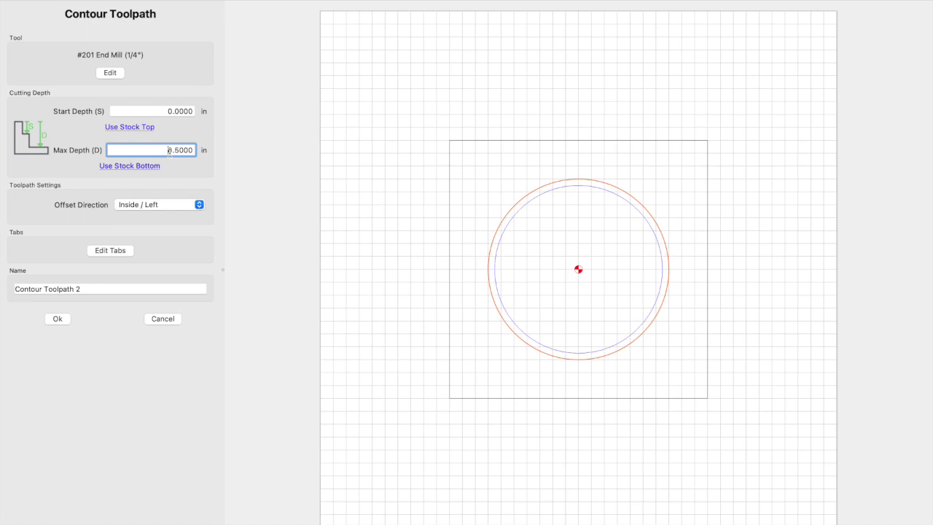
{"action": "left_click", "coordinate": [163, 205]}
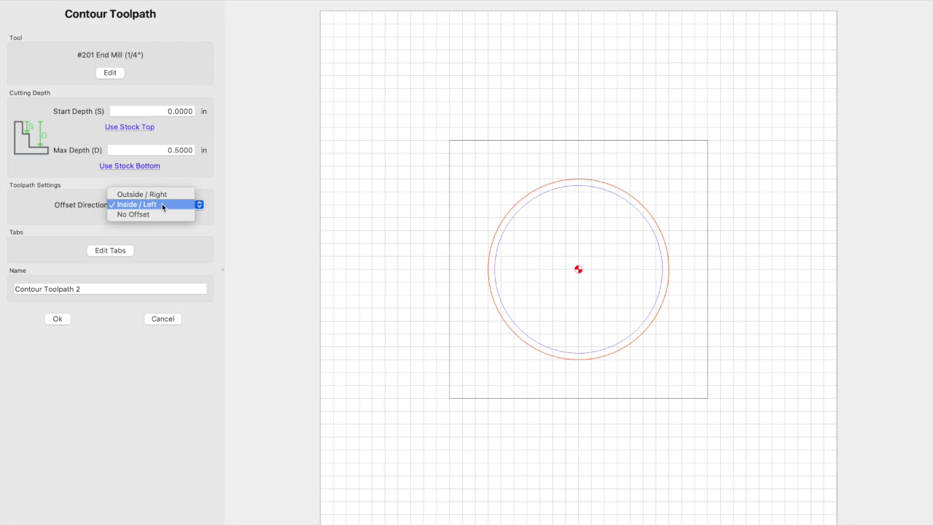
{"action": "left_click", "coordinate": [162, 204]}
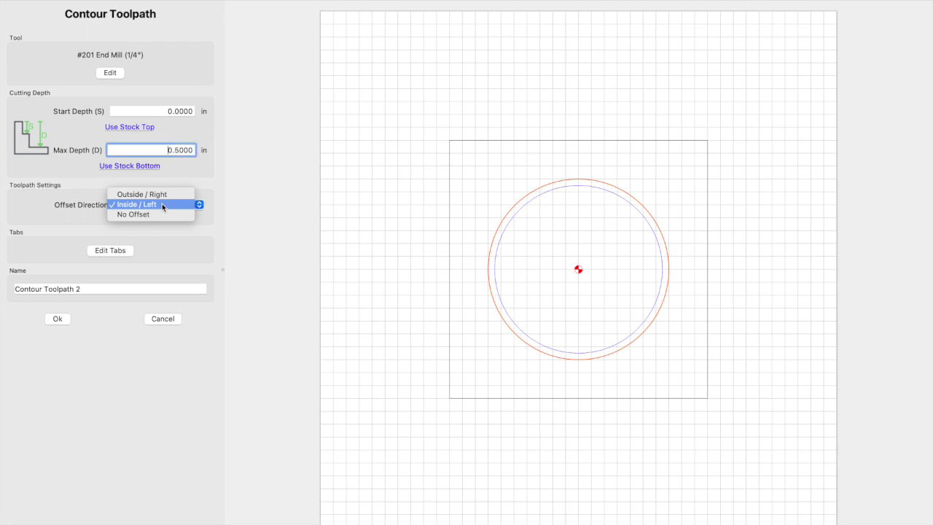
Step: Open the tab settings of the circle's contour and set the tab width to 0.125 in
{"action": "left_click", "coordinate": [116, 251]}
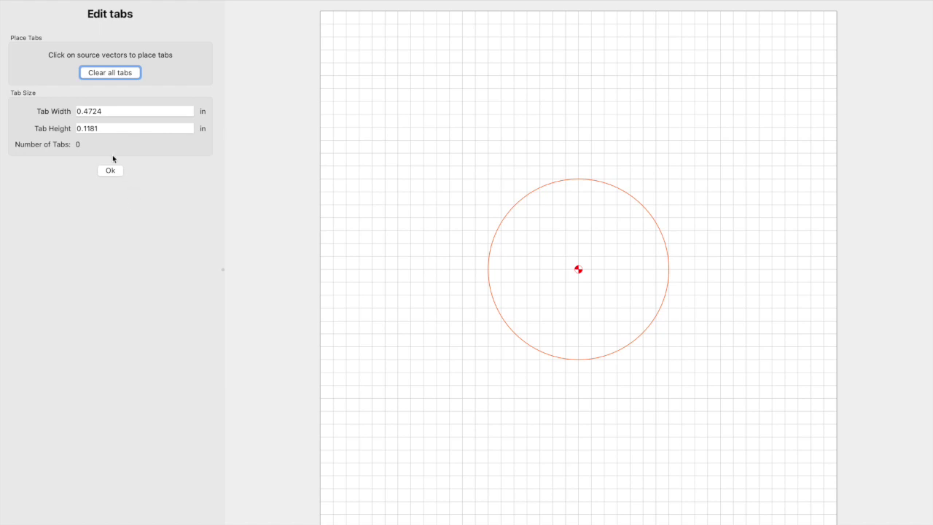
{"action": "left_click", "coordinate": [111, 114]}
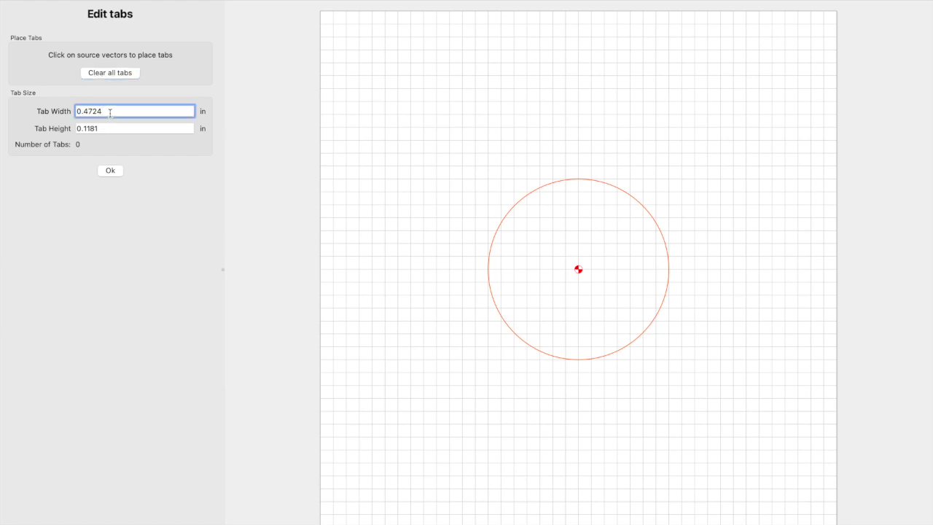
{"action": "key", "text": "shift+alt+Left"}
{"action": "type", "text": "125"}
{"action": "key", "text": "Tab"}
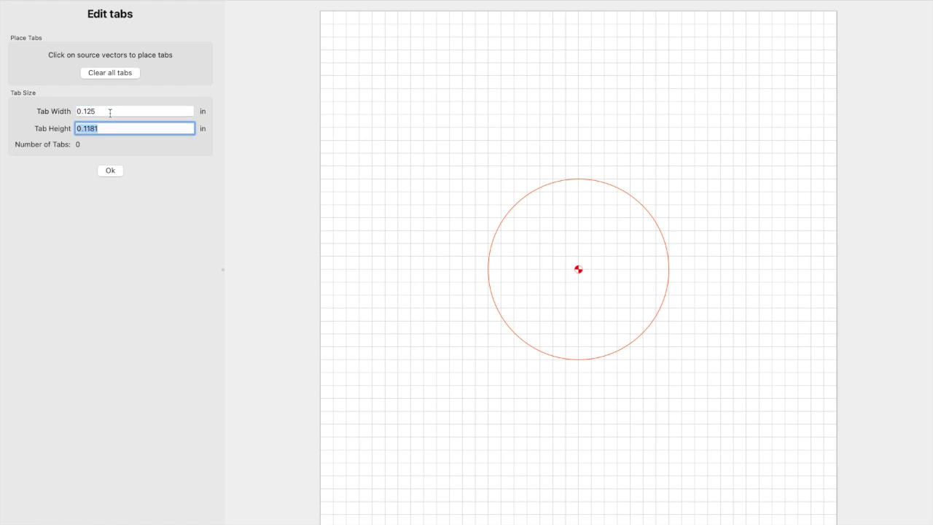
Step: Set the tab height for the circle's contour to 0.125 in
{"action": "key", "text": "Right"}
{"action": "key", "text": "shift+alt+Left"}
{"action": "type", "text": "125"}
{"action": "key", "text": "Return"}
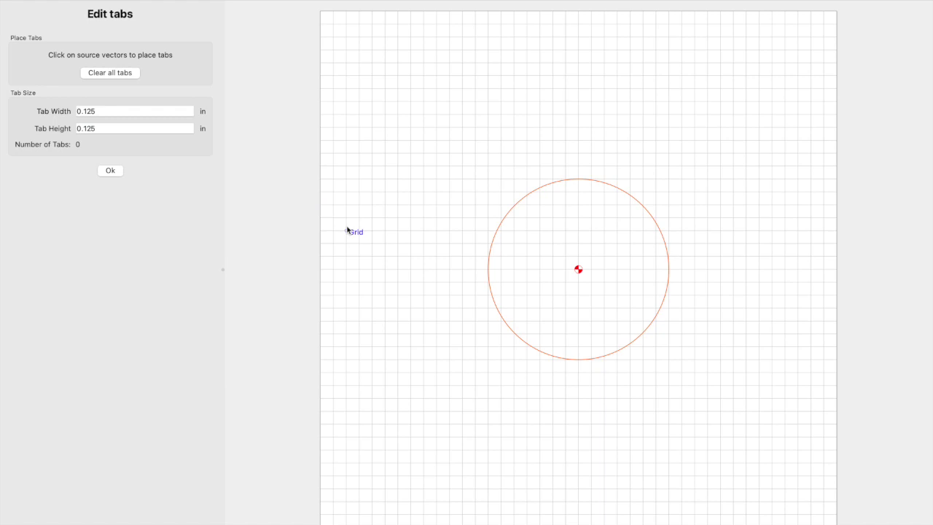
Step: Place four tabs at the circle's left, right, top and bottom quadrant points and accept the contour toolpath
{"action": "left_click", "coordinate": [488, 271]}
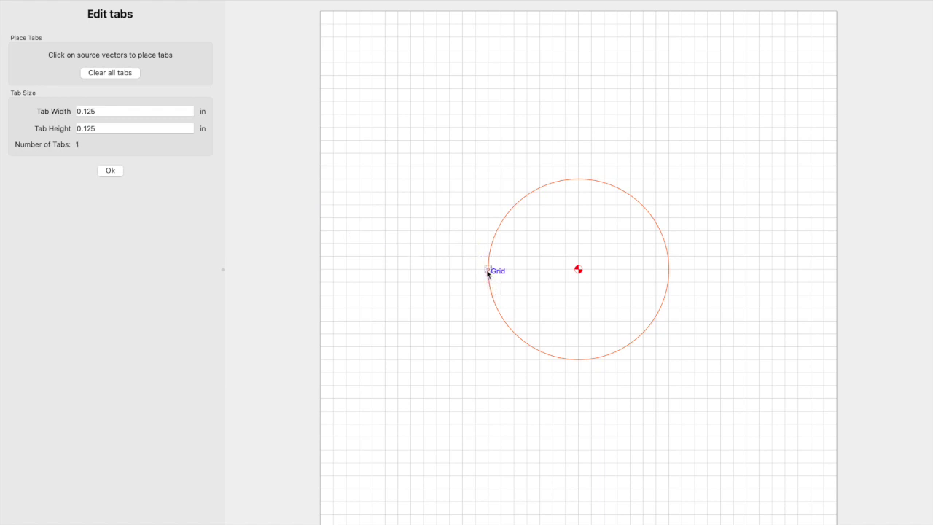
{"action": "left_click", "coordinate": [669, 270]}
{"action": "left_click", "coordinate": [580, 180]}
{"action": "left_click", "coordinate": [578, 359]}
{"action": "left_click", "coordinate": [105, 172]}
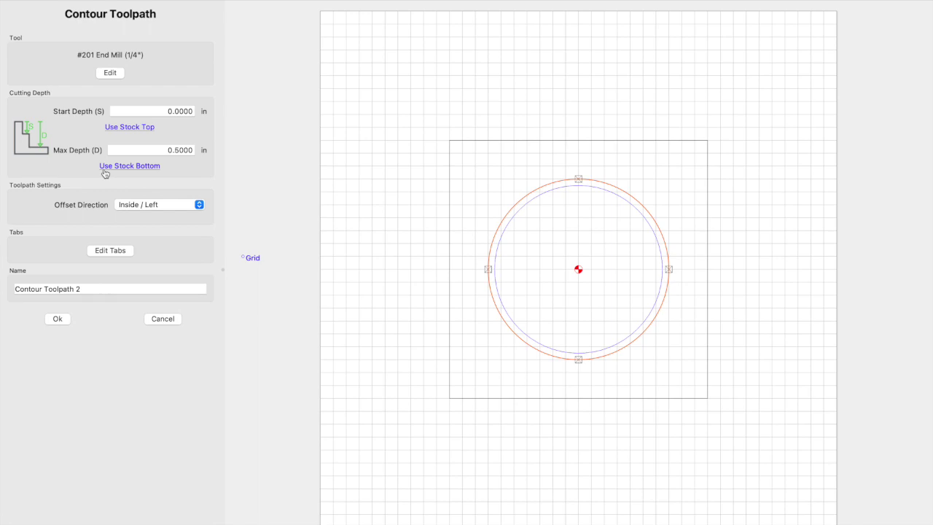
{"action": "left_click", "coordinate": [57, 319]}
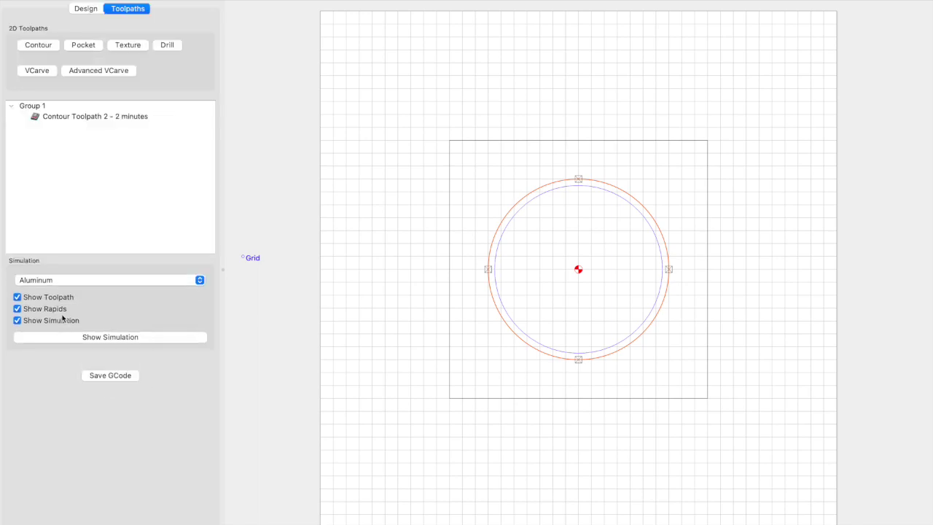
Step: Simulate the circle's contour toolpath and inspect the cut closely at the tab on the circle's left side
{"action": "left_click", "coordinate": [85, 337]}
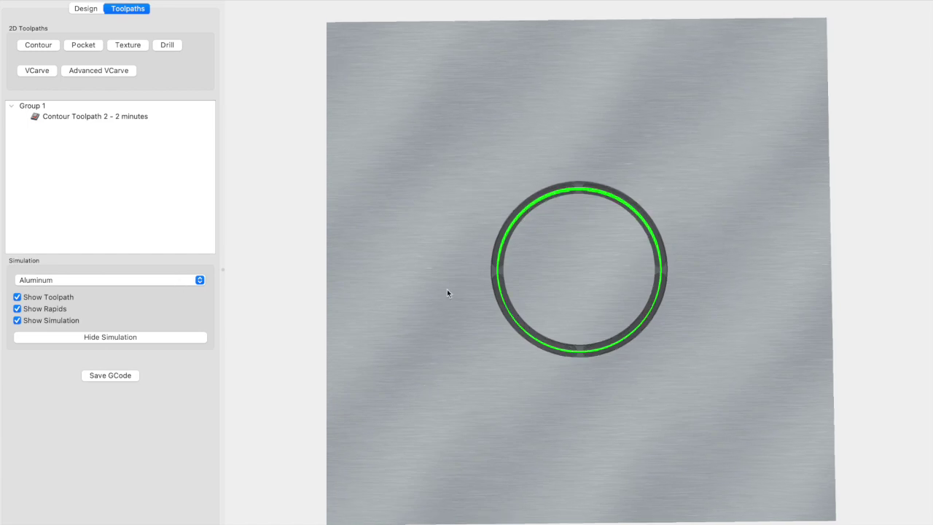
{"action": "left_click_drag", "start_coordinate": [447, 293], "coordinate": [425, 112]}
{"action": "scroll", "coordinate": [561, 316], "scroll_direction": "up", "scroll_amount": 5}
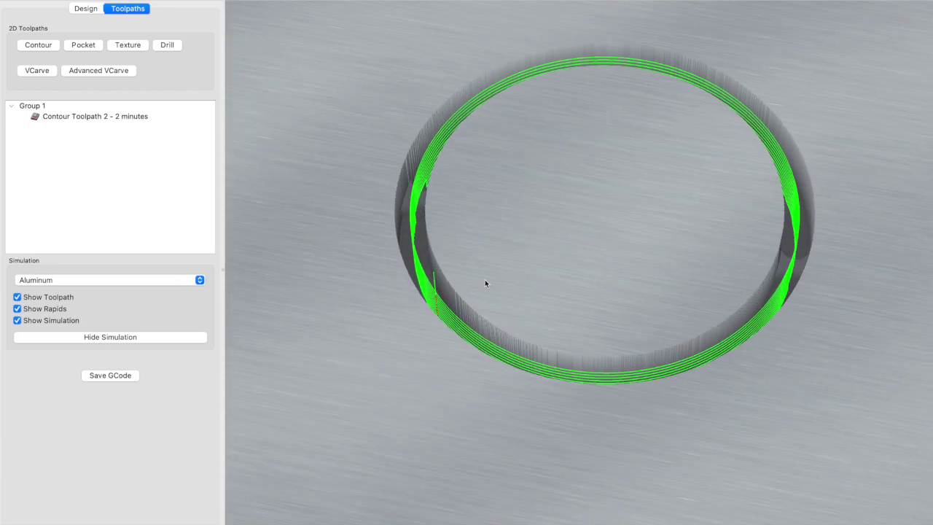
{"action": "left_click_drag", "start_coordinate": [501, 299], "coordinate": [417, 213]}
{"action": "scroll", "coordinate": [417, 212], "scroll_direction": "up", "scroll_amount": 5}
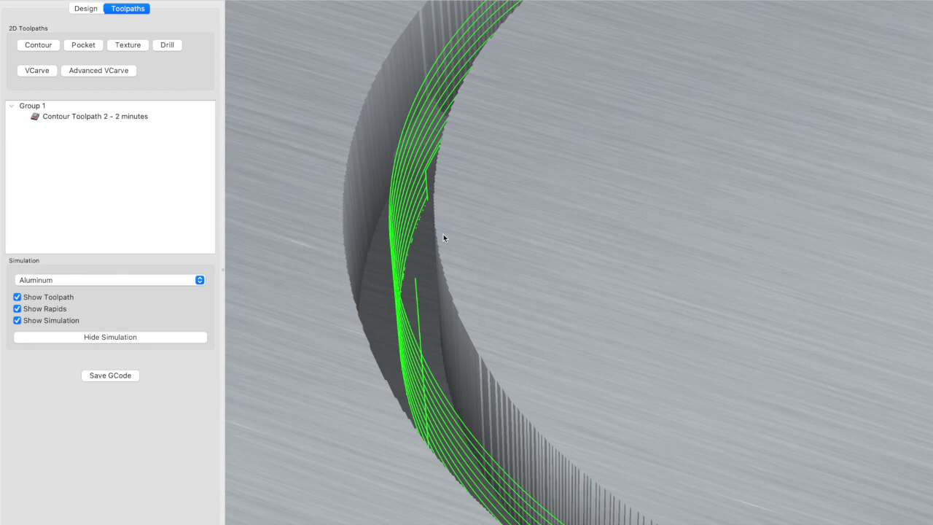
Step: Save the G-code to the Desktop as thingy.nc, replacing the existing file
{"action": "left_click", "coordinate": [117, 376]}
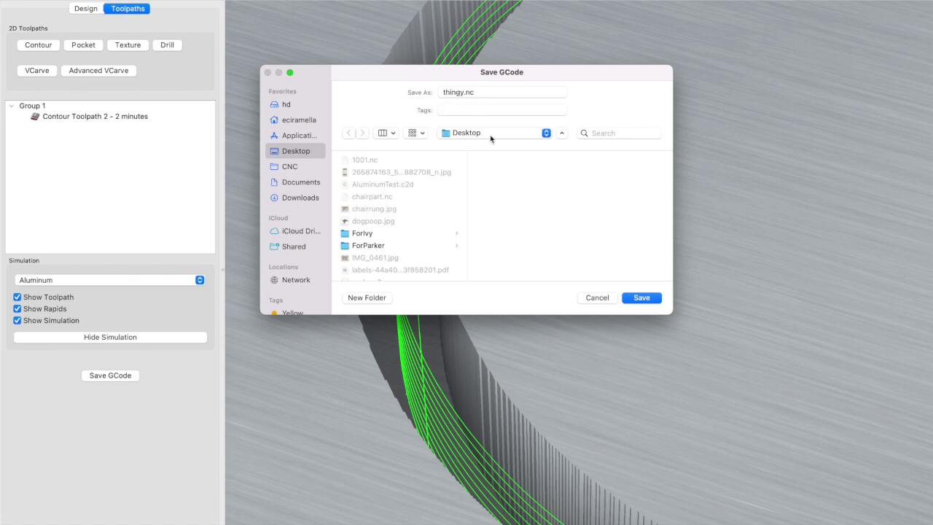
{"action": "left_click", "coordinate": [638, 298]}
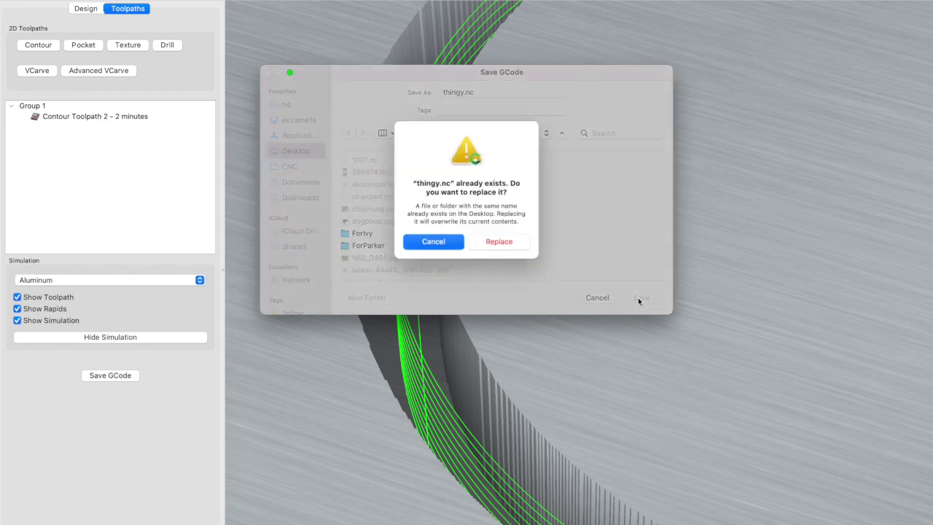
{"action": "left_click", "coordinate": [499, 241]}
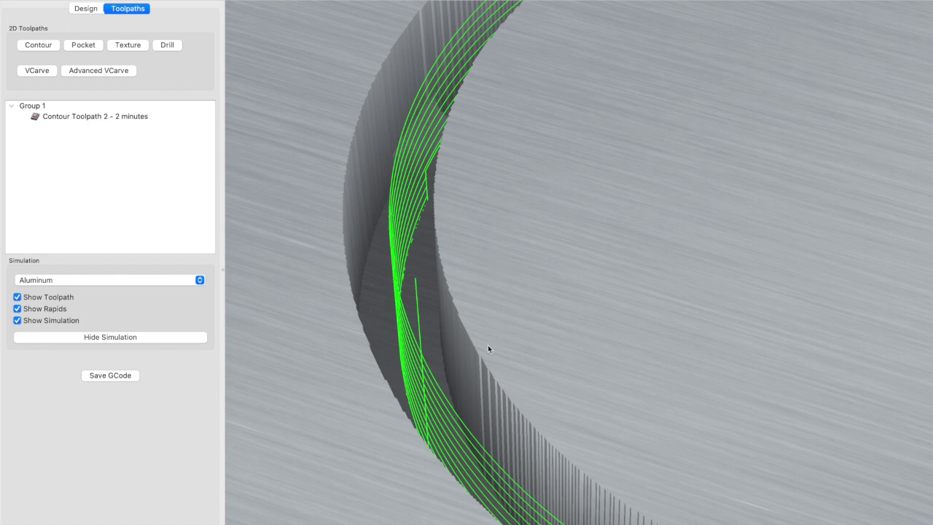
Step: Switch to iTerm and open thingy.nc in vim
{"action": "key", "text": "super+space"}
{"action": "type", "text": "iterm"}
{"action": "key", "text": "Return"}
{"action": "type", "text": "thingy.nc"}
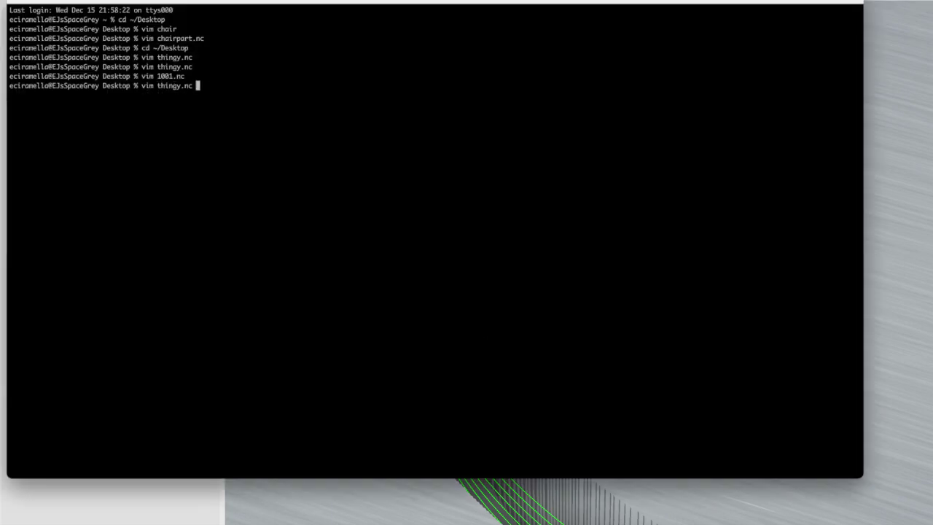
{"action": "key", "text": "Return"}
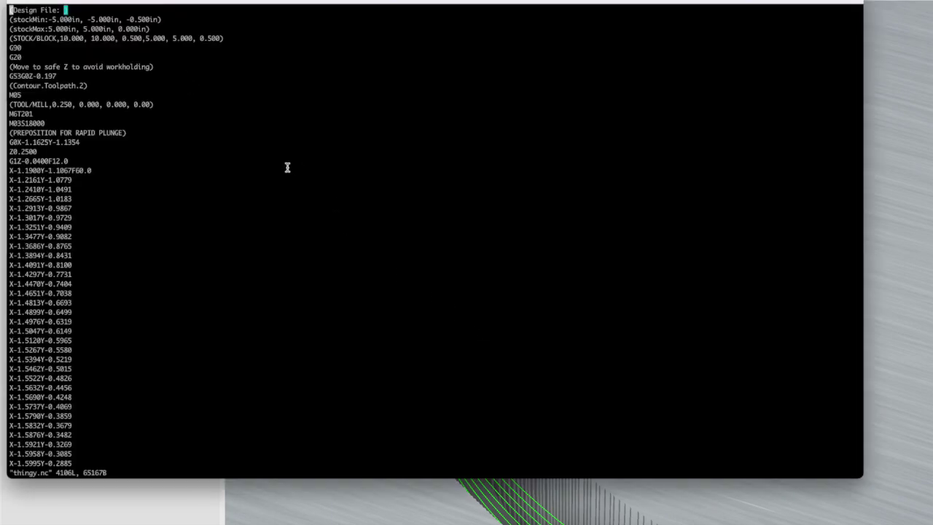
Step: Examine the feed rates and contour coordinates in the thingy.nc G-code, and quit vim
{"action": "mouse_move", "coordinate": [69, 161]}
{"action": "left_mouse_down"}
{"action": "mouse_move", "coordinate": [47, 161]}
{"action": "mouse_move", "coordinate": [92, 171]}
{"action": "mouse_move", "coordinate": [58, 172]}
{"action": "left_mouse_up"}
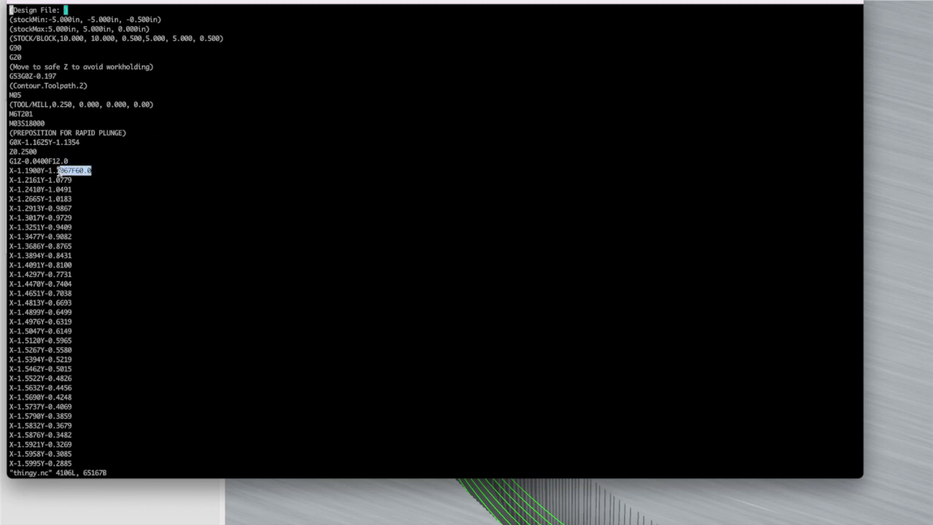
{"action": "left_click", "coordinate": [85, 190]}
{"action": "key", "text": "Down"}
{"action": "key", "text": "Down"}
{"action": "key", "text": "Down"}
{"action": "key", "text": "Down"}
{"action": "key", "text": "Down"}
{"action": "key", "text": "Down"}
{"action": "key", "text": "Down"}
{"action": "key", "text": "Down"}
{"action": "key", "text": "Down"}
{"action": "key", "text": "Down"}
{"action": "key", "text": "Down"}
{"action": "key", "text": "Down"}
{"action": "key", "text": "Down"}
{"action": "key", "text": "Down"}
{"action": "key", "text": "Down"}
{"action": "key", "text": "Down"}
{"action": "key", "text": "Down"}
{"action": "key", "text": "Down"}
{"action": "key", "text": "Down"}
{"action": "key", "text": "Down"}
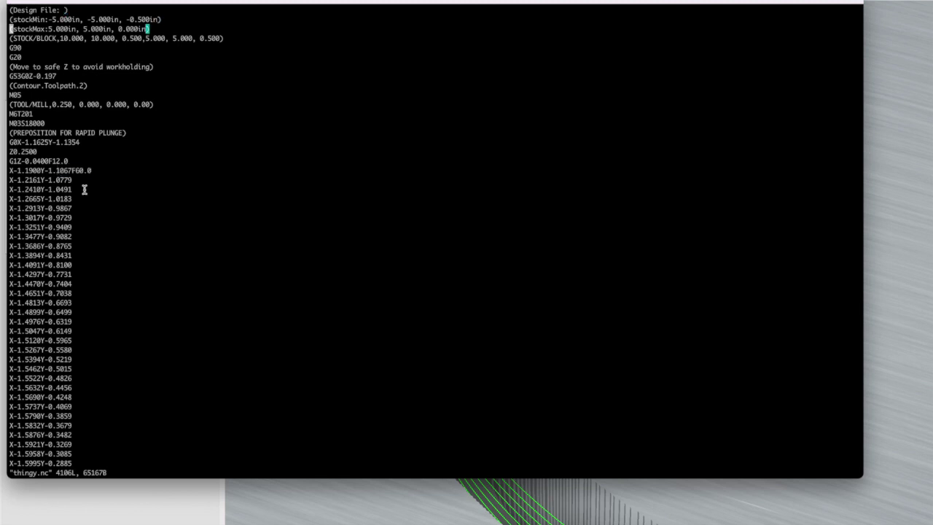
{"action": "key", "text": "Down"}
{"action": "key", "text": "Down"}
{"action": "key", "text": "Down"}
{"action": "key", "text": "Down"}
{"action": "key", "text": "Down"}
{"action": "key", "text": "Down"}
{"action": "key", "text": "Down"}
{"action": "key", "text": "Down"}
{"action": "key", "text": "Down"}
{"action": "key", "text": "Down"}
{"action": "key", "text": "Down"}
{"action": "key", "text": "Down"}
{"action": "key", "text": "Down"}
{"action": "key", "text": "Down"}
{"action": "key", "text": "Down"}
{"action": "key", "text": "Down"}
{"action": "key", "text": "Down"}
{"action": "key", "text": "Down"}
{"action": "key", "text": "Down"}
{"action": "key", "text": "Down"}
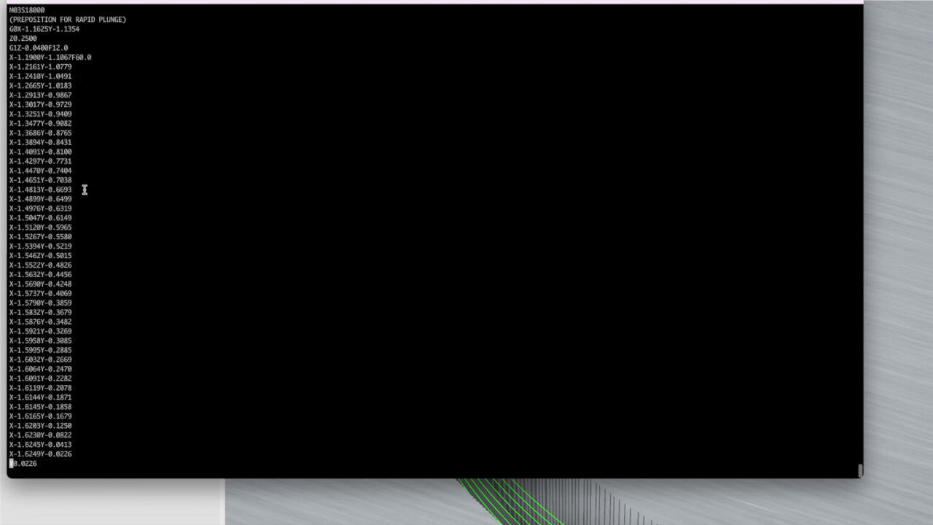
{"action": "key", "text": "Down"}
{"action": "key", "text": "Down"}
{"action": "key", "text": "Down"}
{"action": "key", "text": "Down"}
{"action": "key", "text": "Down"}
{"action": "key", "text": "Down"}
{"action": "key", "text": "Down"}
{"action": "key", "text": "Down"}
{"action": "key", "text": "Down"}
{"action": "key", "text": "Down"}
{"action": "key", "text": "Down"}
{"action": "key", "text": "Down"}
{"action": "key", "text": "Down"}
{"action": "key", "text": "Down"}
{"action": "key", "text": "Down"}
{"action": "key", "text": "Down"}
{"action": "key", "text": "Down"}
{"action": "key", "text": "Down"}
{"action": "key", "text": "Down"}
{"action": "key", "text": "Down"}
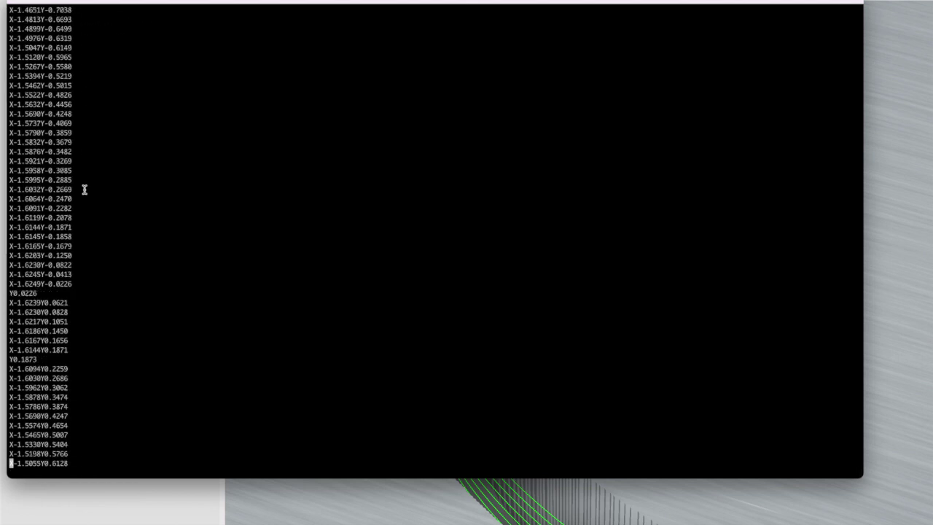
{"action": "key", "text": "Down"}
{"action": "key", "text": "Down"}
{"action": "key", "text": "Down"}
{"action": "key", "text": "Down"}
{"action": "key", "text": "Down"}
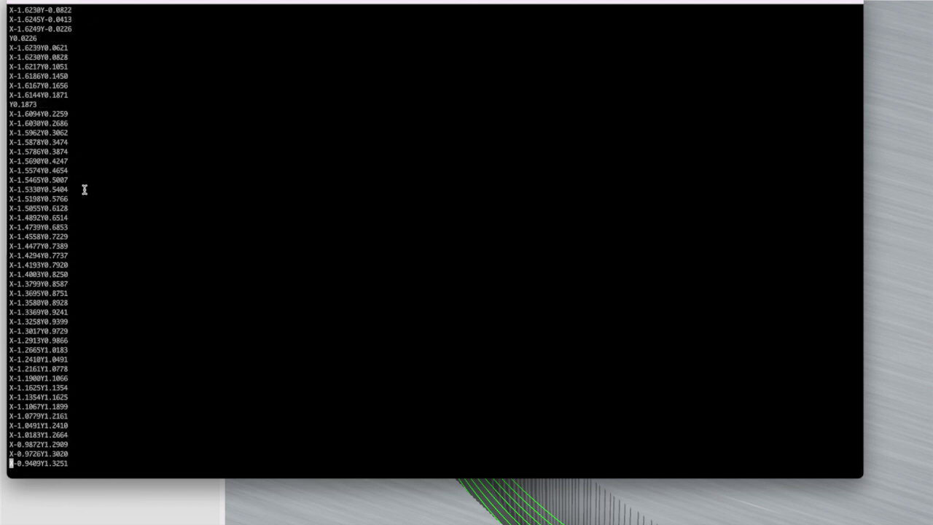
{"action": "key", "text": "Down"}
{"action": "key", "text": "Down"}
{"action": "key", "text": "Down"}
{"action": "key", "text": "Down"}
{"action": "key", "text": "Down"}
{"action": "key", "text": "Down"}
{"action": "key", "text": "Down"}
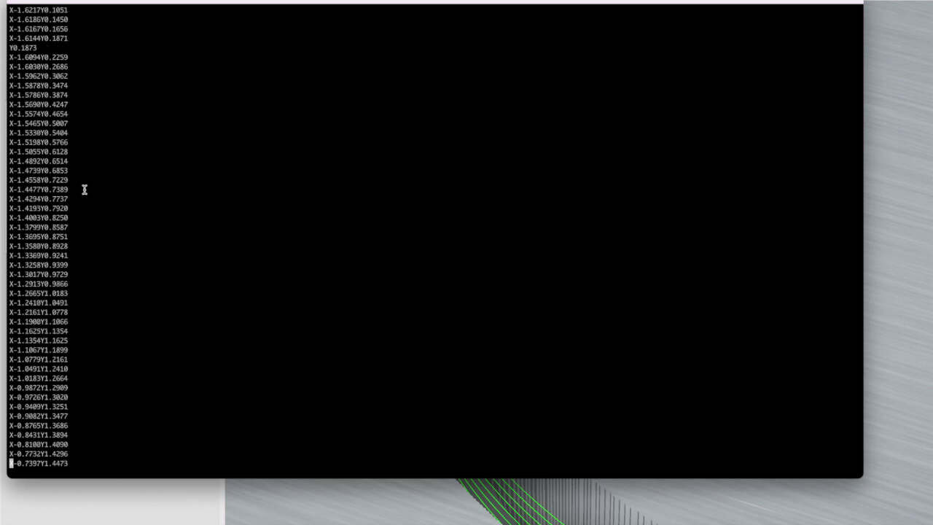
{"action": "key", "text": "Down"}
{"action": "key", "text": "Down"}
{"action": "key", "text": "Down"}
{"action": "key", "text": "Down"}
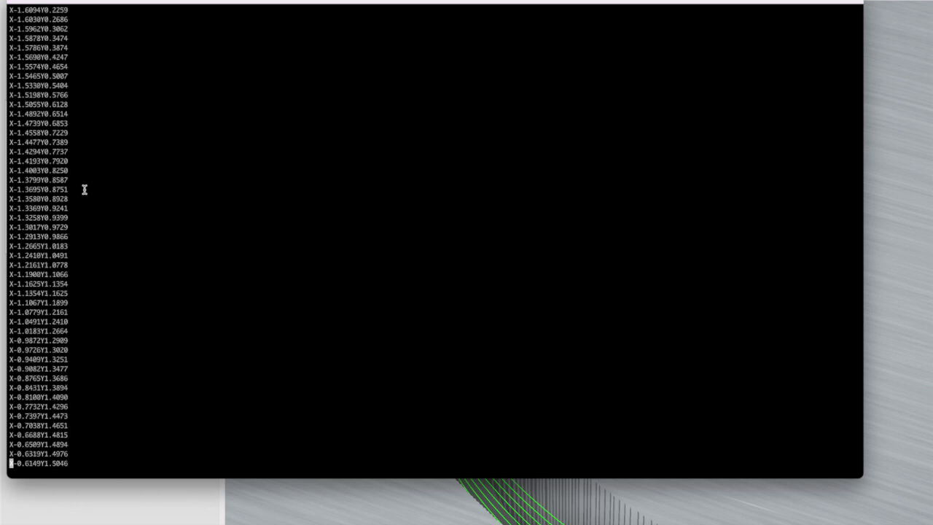
{"action": "key", "text": "Down"}
{"action": "key", "text": "Down"}
{"action": "key", "text": "Down"}
{"action": "key", "text": "Down"}
{"action": "key", "text": "Down"}
{"action": "key", "text": "Down"}
{"action": "key", "text": "Down"}
{"action": "key", "text": "Down"}
{"action": "key", "text": "Down"}
{"action": "key", "text": "Down"}
{"action": "key", "text": "Down"}
{"action": "key", "text": "Down"}
{"action": "key", "text": "Down"}
{"action": "key", "text": "Down"}
{"action": "key", "text": "Down"}
{"action": "key", "text": "Down"}
{"action": "key", "text": "Down"}
{"action": "key", "text": "Down"}
{"action": "key", "text": "Down"}
{"action": "key", "text": "Down"}
{"action": "type", "text": ":q"}
{"action": "key", "text": "Return"}
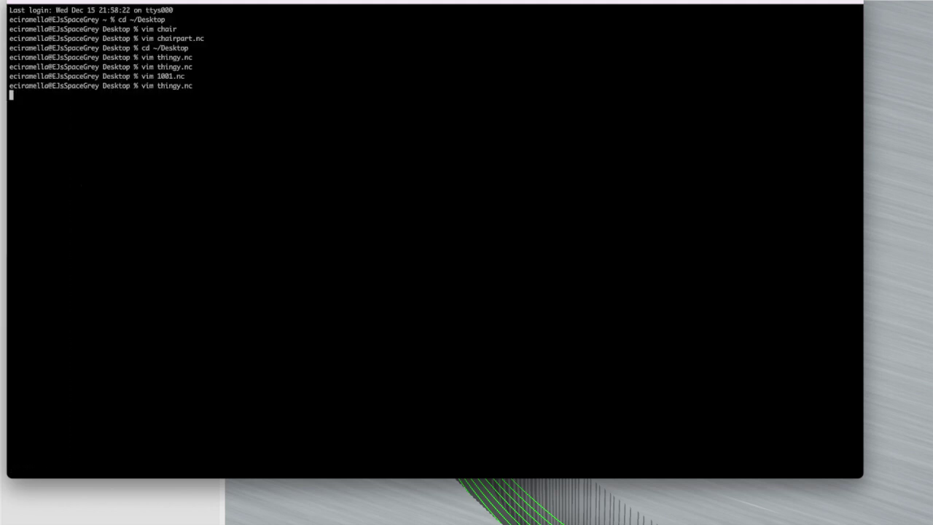